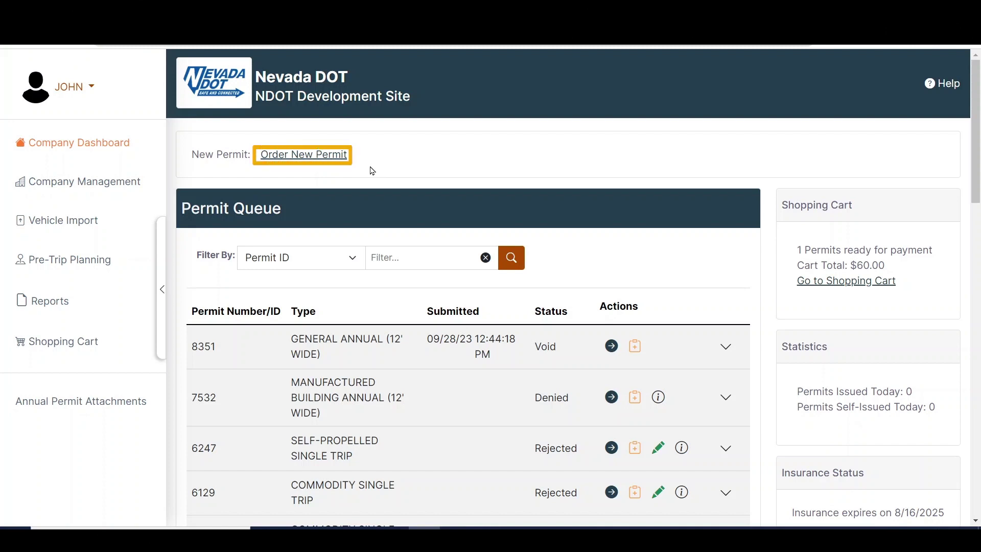
Start a new permit order and accept the prefilled company and contact information, keeping Email as the primary delivery method
click(342, 155)
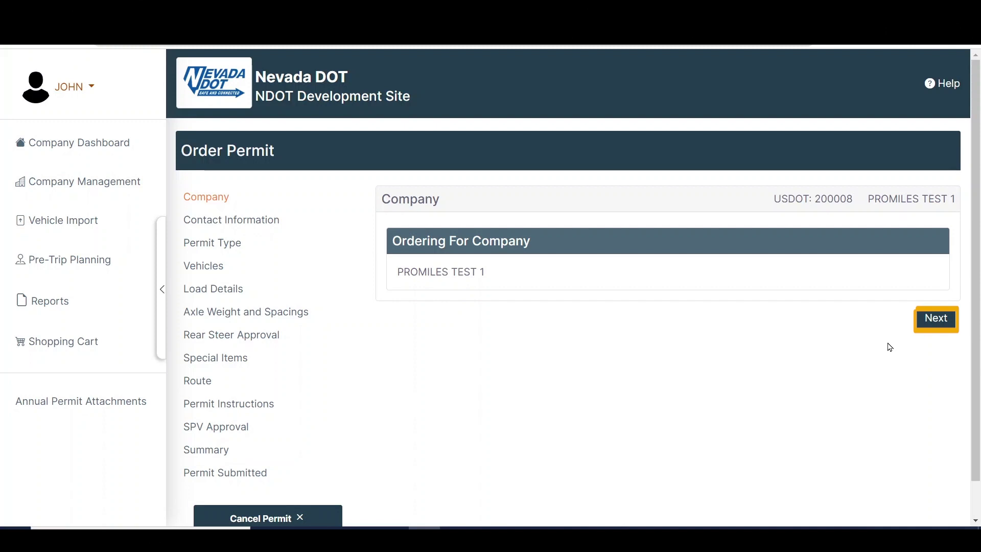
click(935, 319)
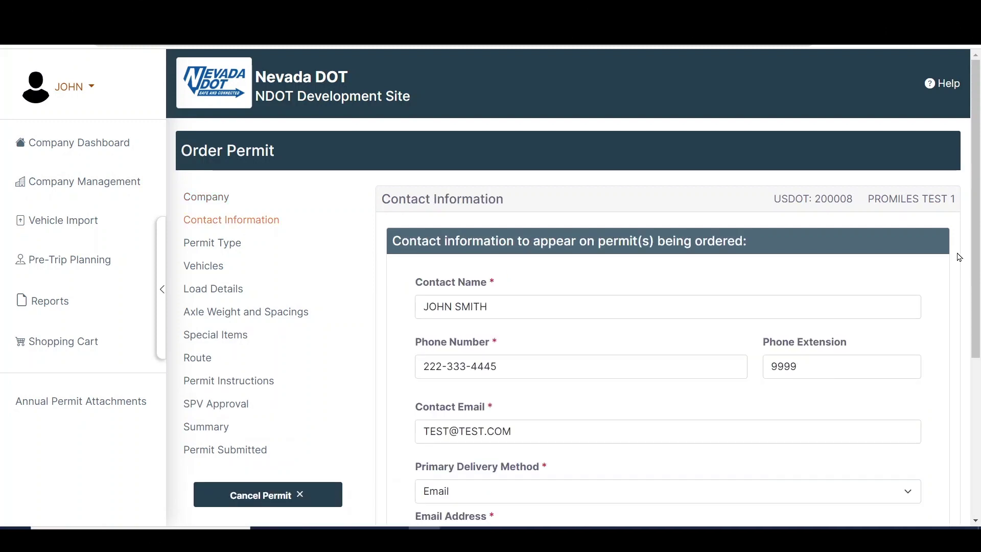
scroll(975, 251, down, 3)
scroll(904, 319, down, 2)
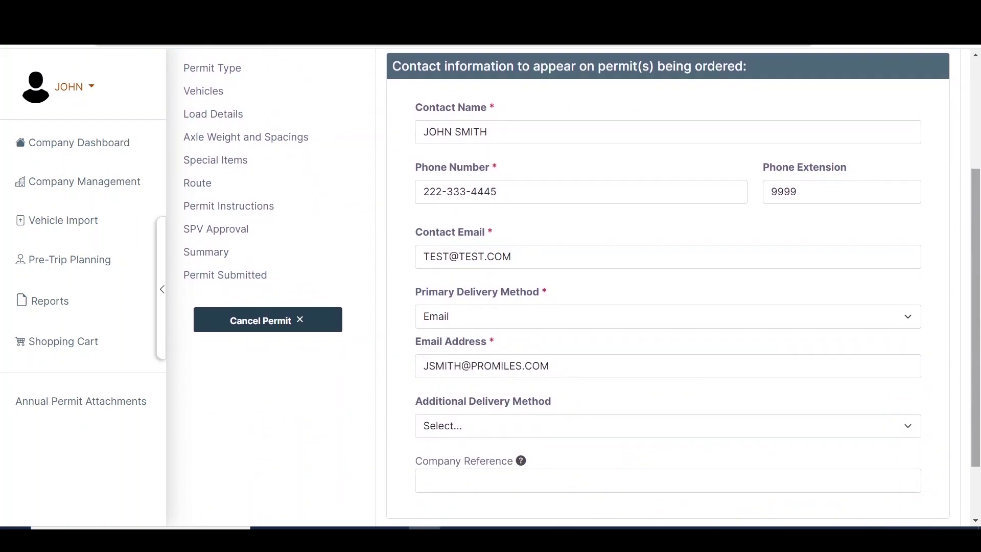
click(904, 306)
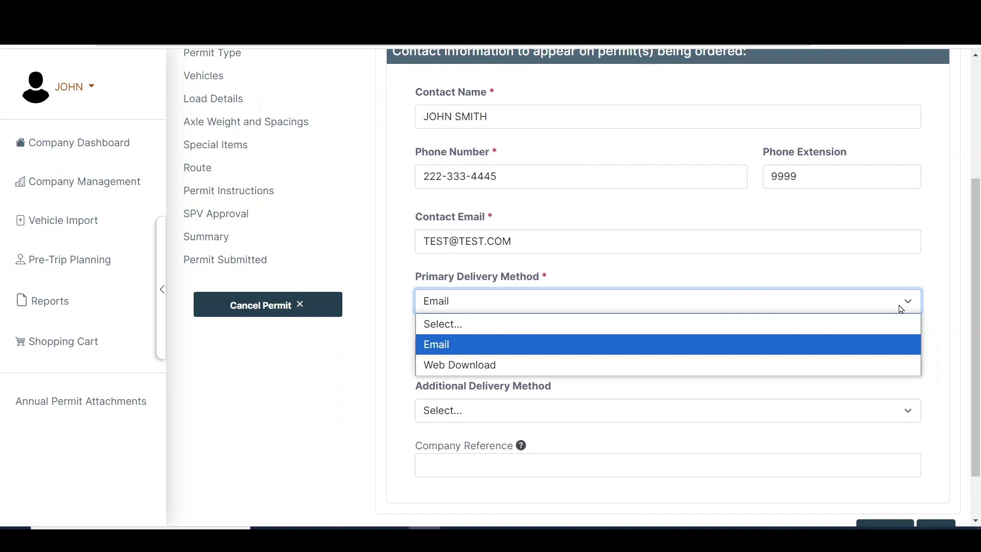
click(906, 303)
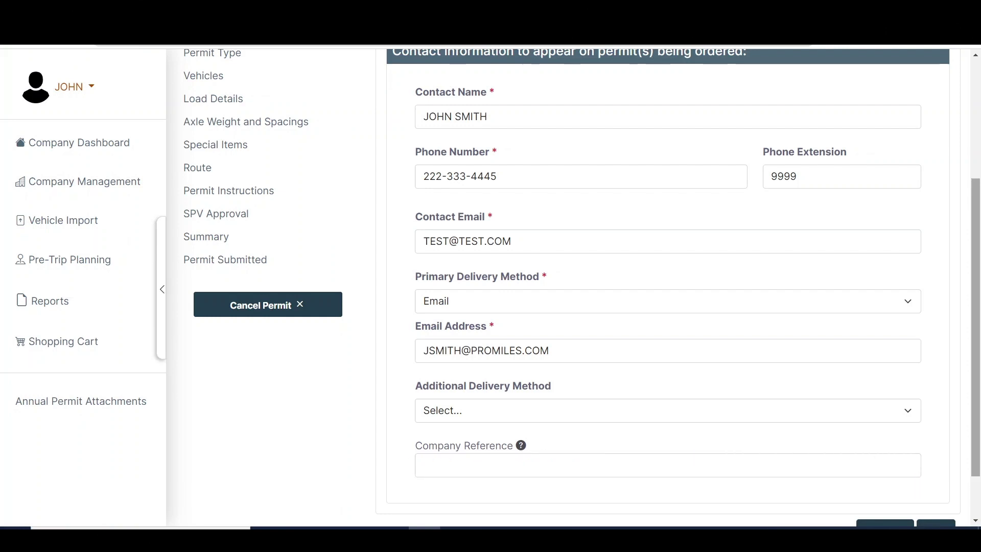
scroll(973, 348, down, 1)
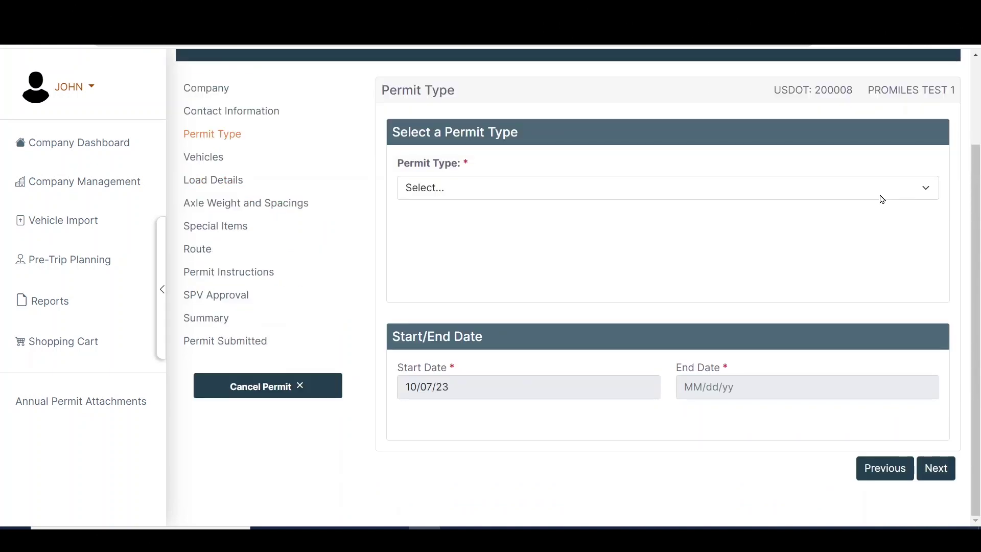
Set the permit type to 5 DAY SINGLE TRIP with description GENERAL SINGLE TRIP and start date 10/30/23, and continue to the vehicles
click(881, 193)
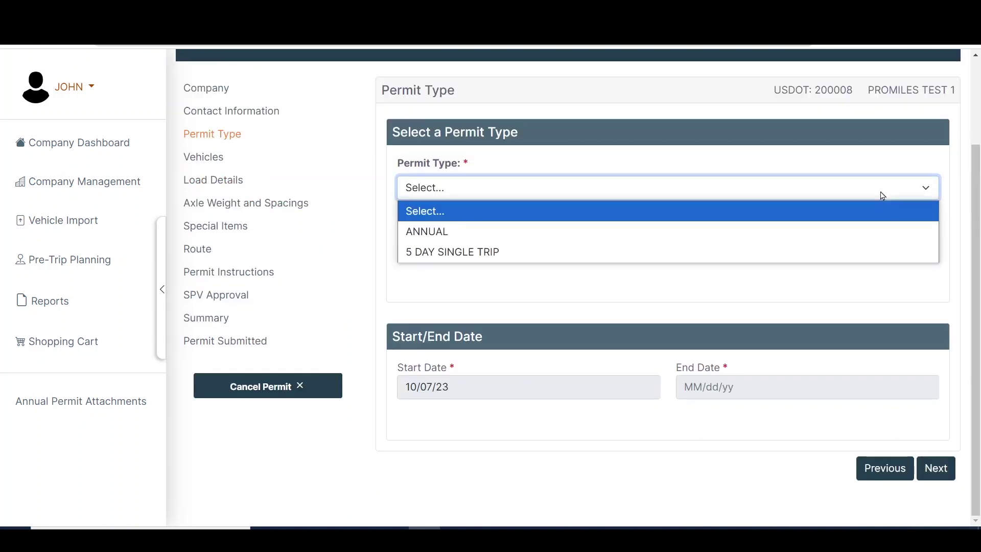
click(893, 252)
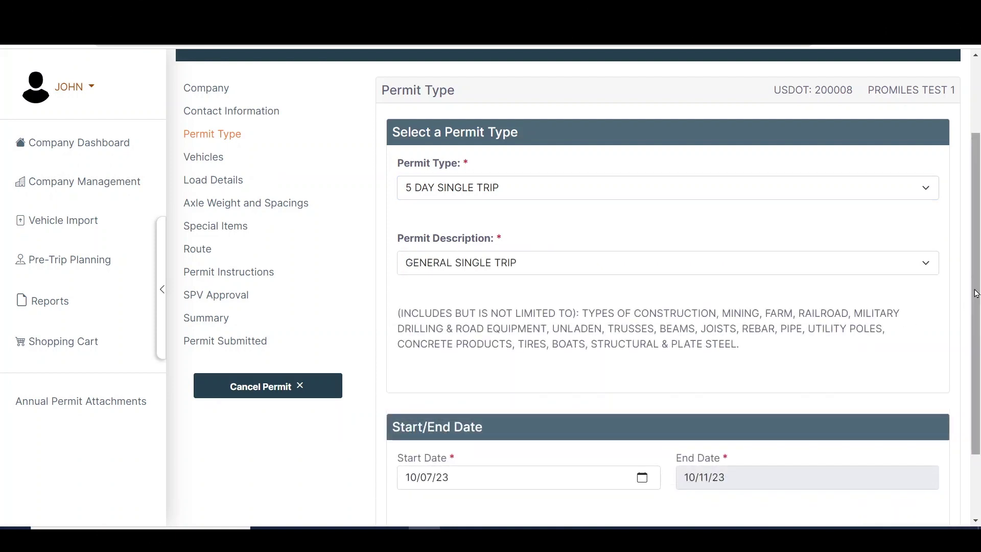
drag(979, 293, 980, 343)
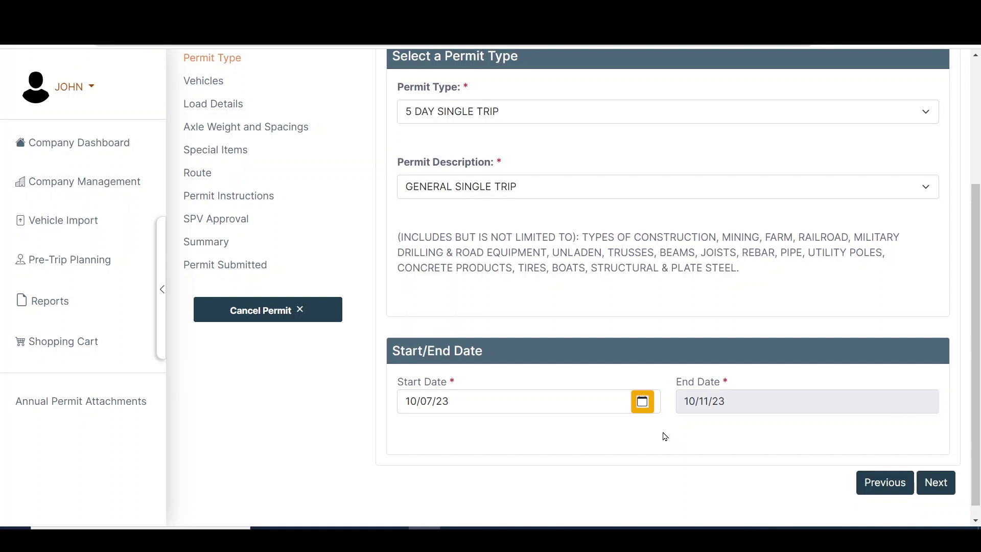
click(644, 410)
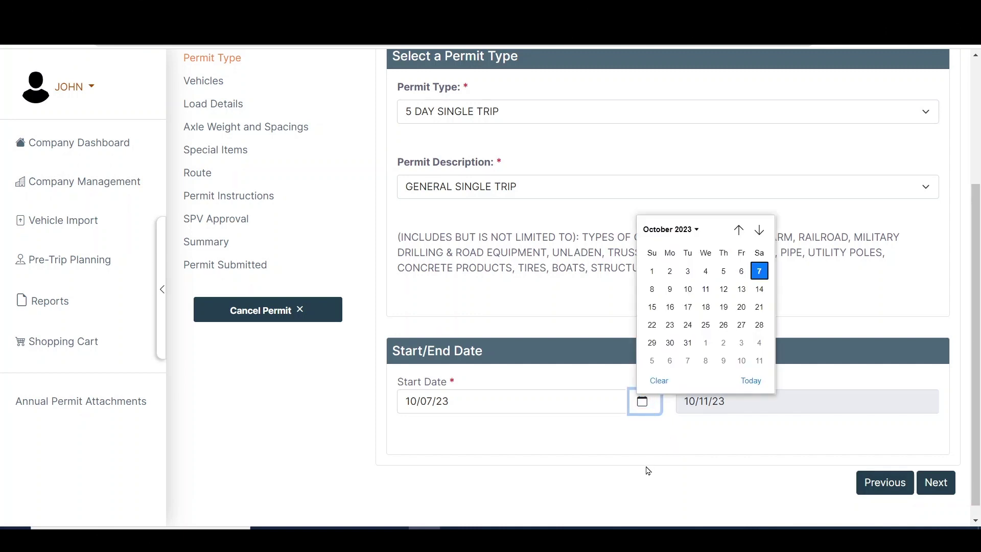
click(670, 342)
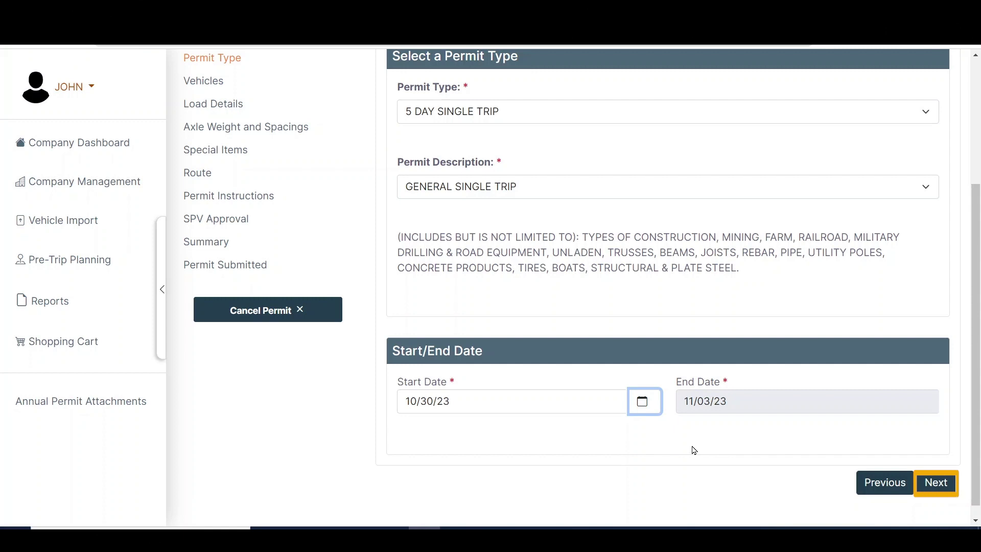
click(936, 483)
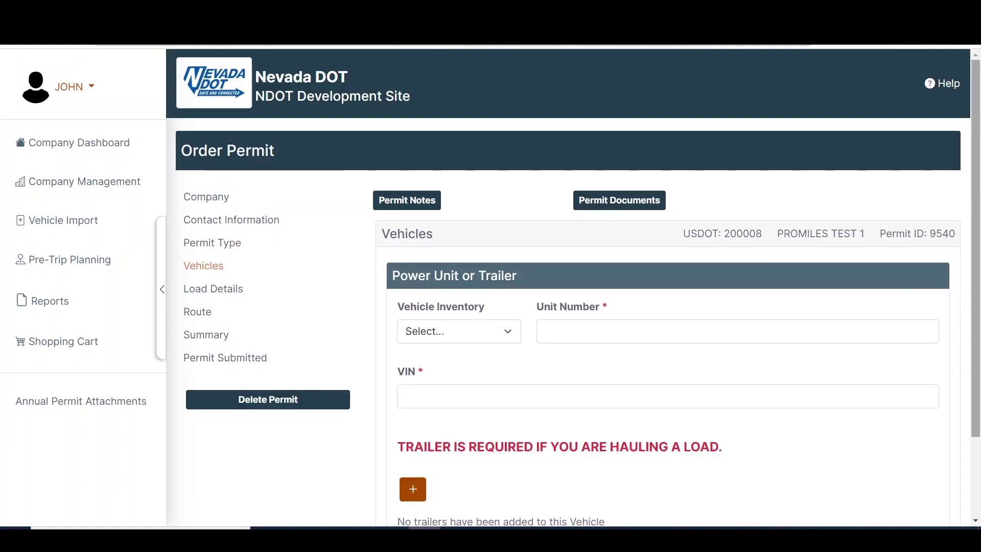
Select vehicle 11076 from the vehicle inventory as the power unit
scroll(965, 88, down, 2)
scroll(572, 286, down, 3)
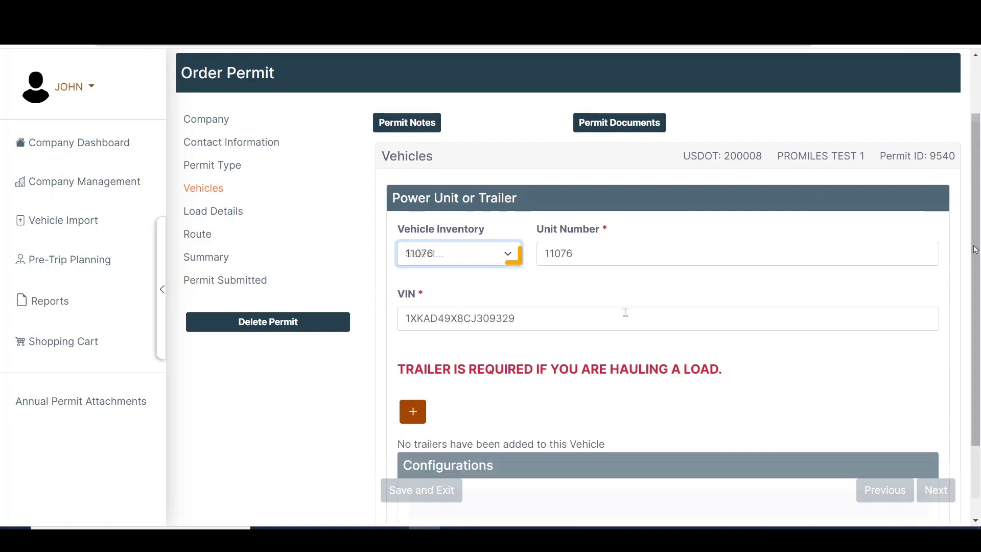
scroll(625, 312, down, 2)
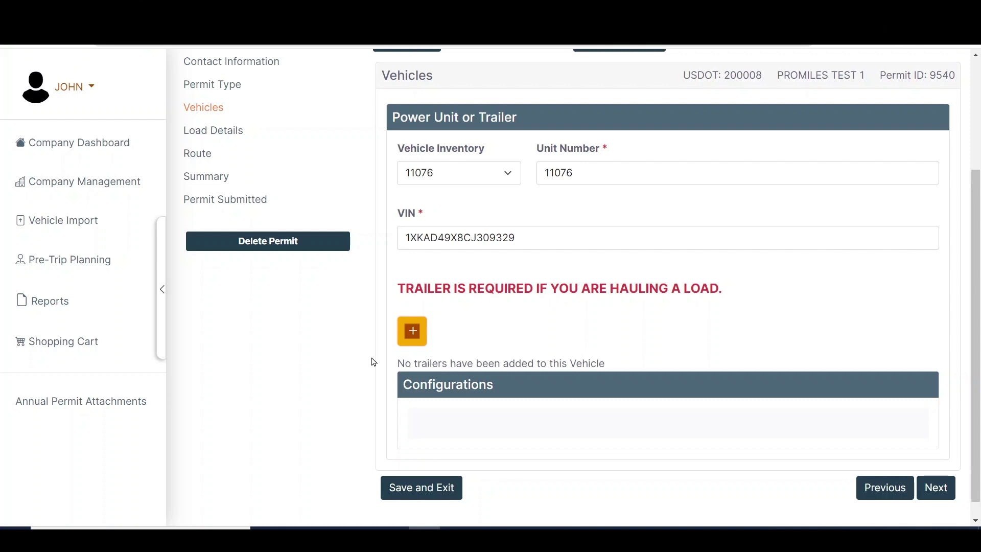
Add a trailer, choose TRL26 from the vehicle inventory for it, and continue to the load details
click(404, 338)
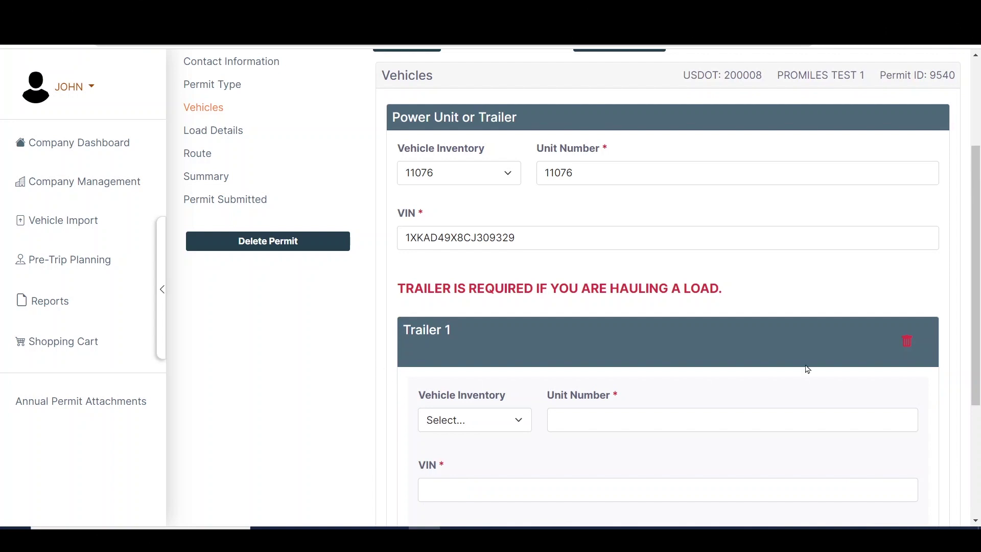
scroll(975, 274, down, 3)
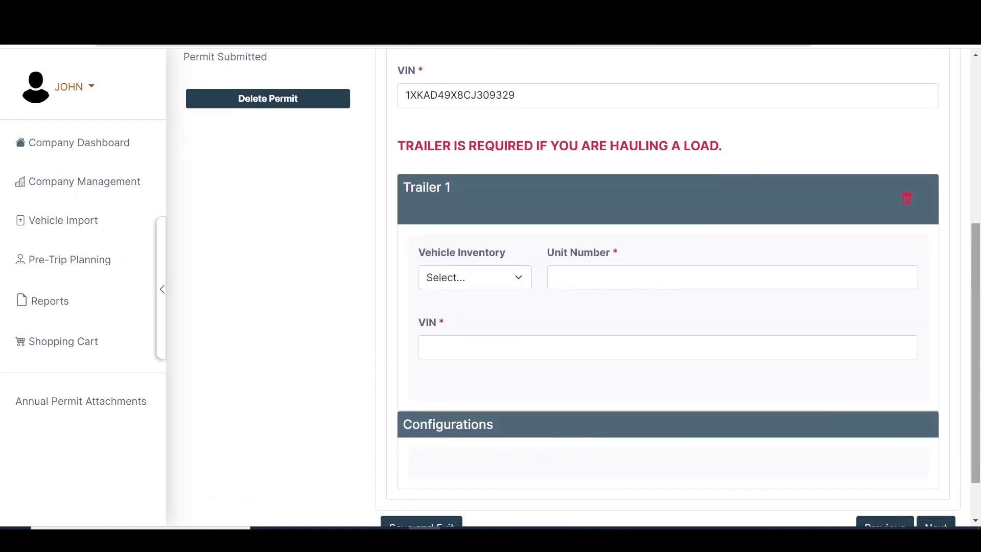
scroll(975, 275, down, 1)
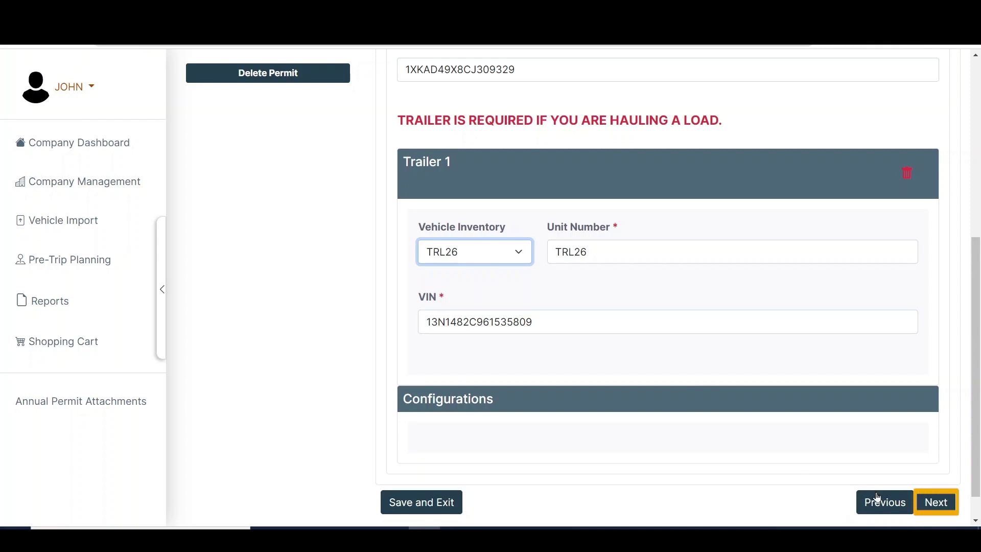
click(935, 503)
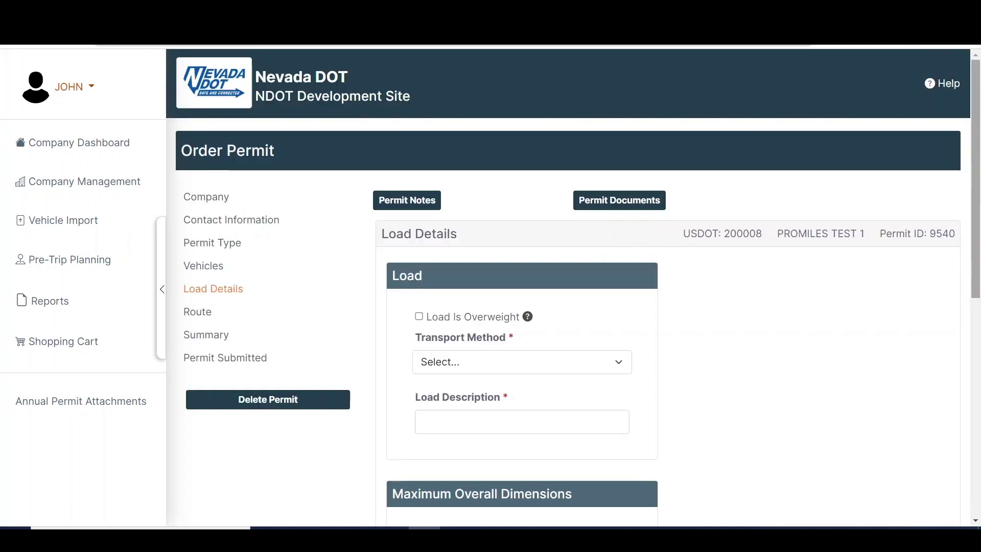
Mark the load as overweight, with transport method TOW and load description CAT EXCAVATOR
scroll(946, 277, down, 4)
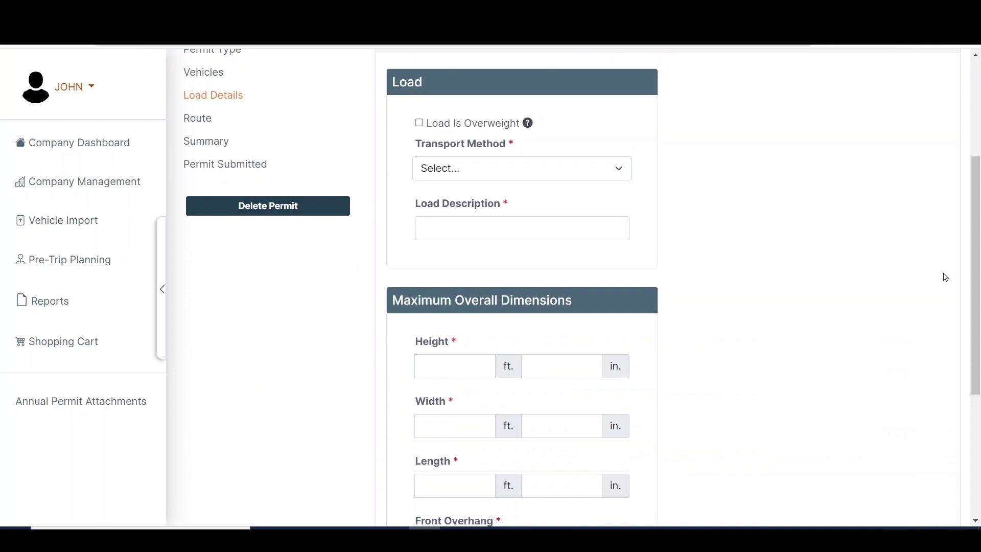
click(420, 123)
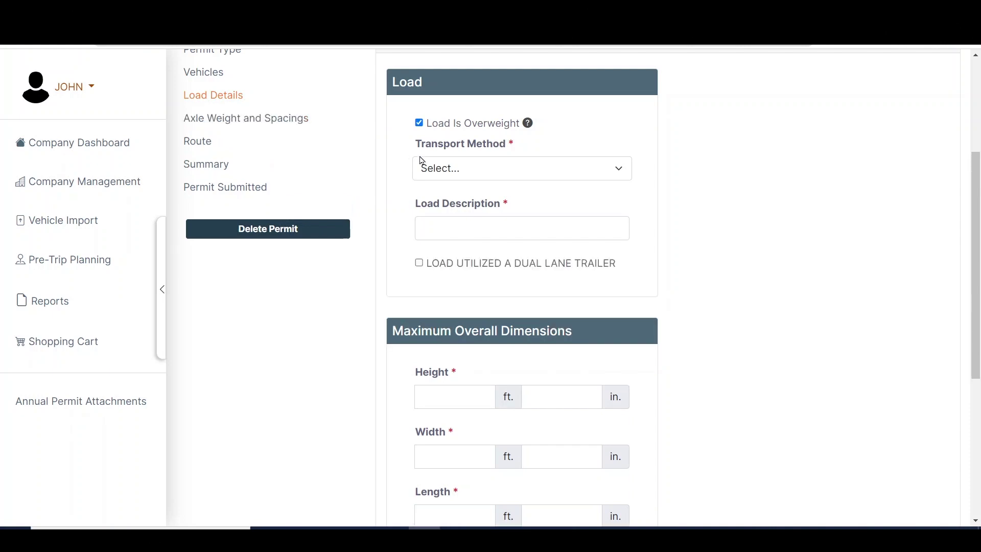
click(449, 168)
click(450, 211)
click(480, 230)
text(CA)
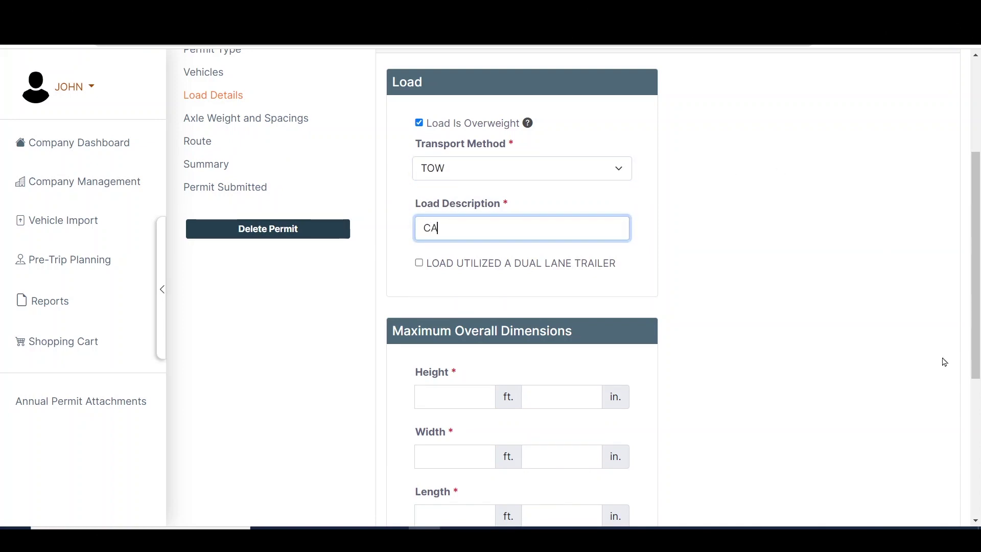
text(T EXCAVATOR)
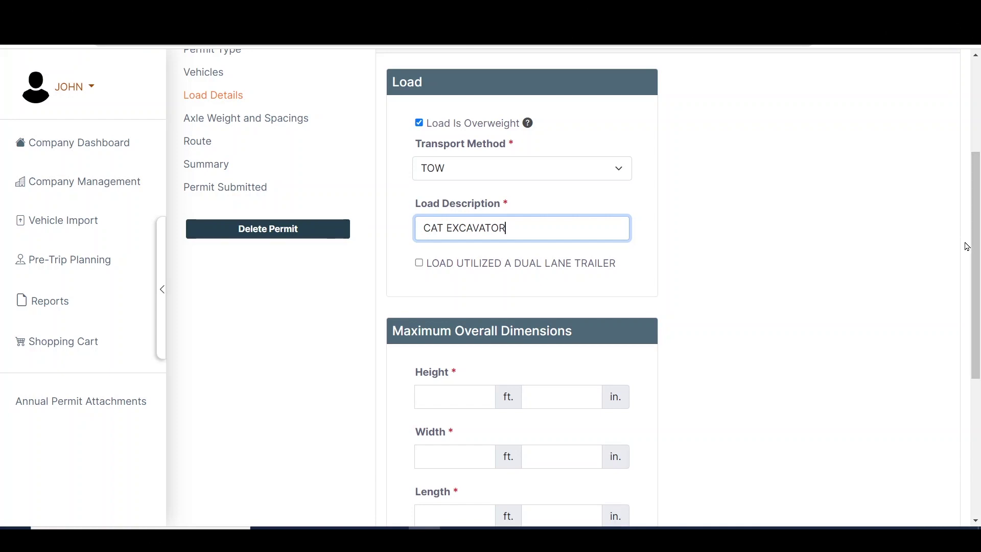
scroll(977, 249, down, 5)
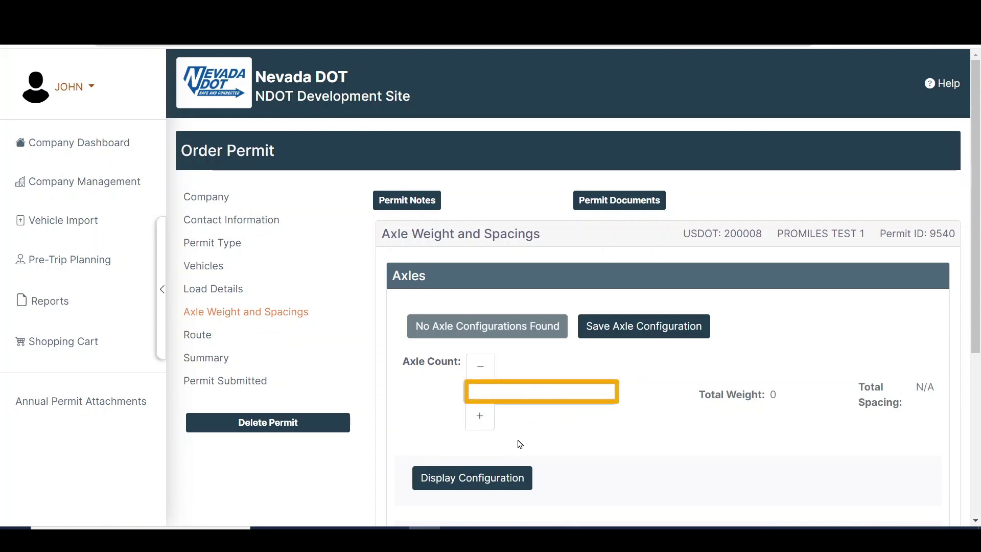
Define 5 axles with 15 ft spacings, 8 ft axle widths, 2 tires on axle 1 and 4 on the others, and continue to the route
text(5)
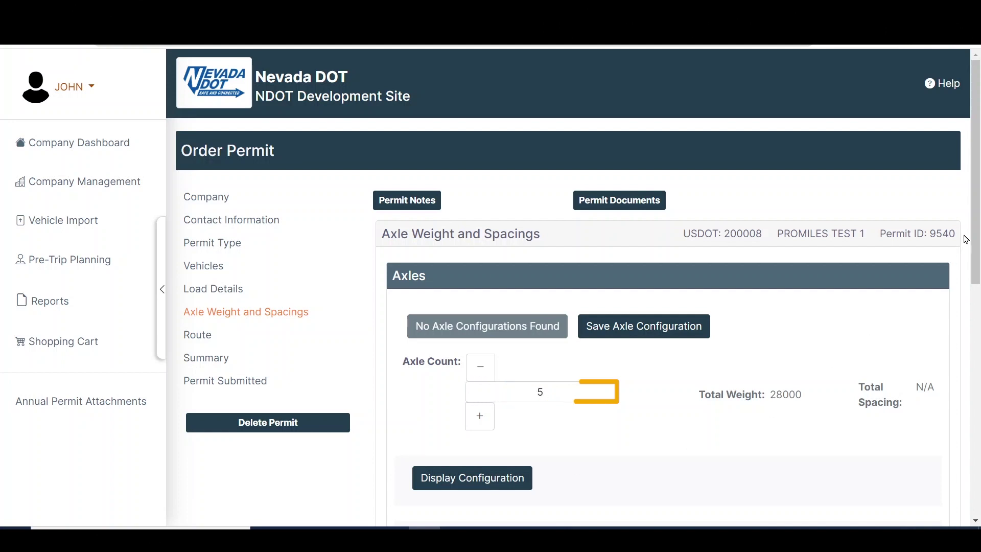
scroll(769, 411, down, 7)
scroll(678, 288, down, 2)
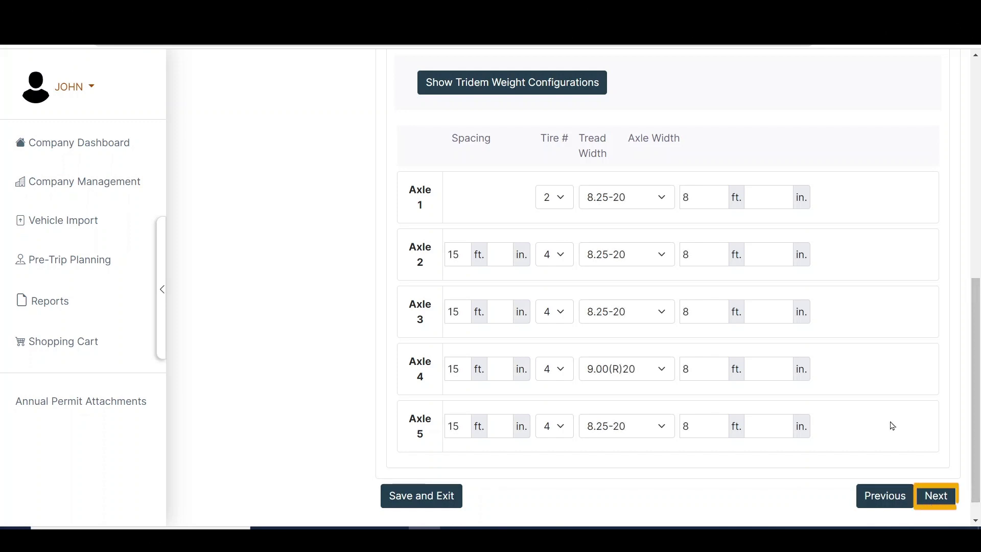
click(940, 498)
Set the trip origin to the border crossing US-6 (Luning - CA)
drag(977, 177, 979, 480)
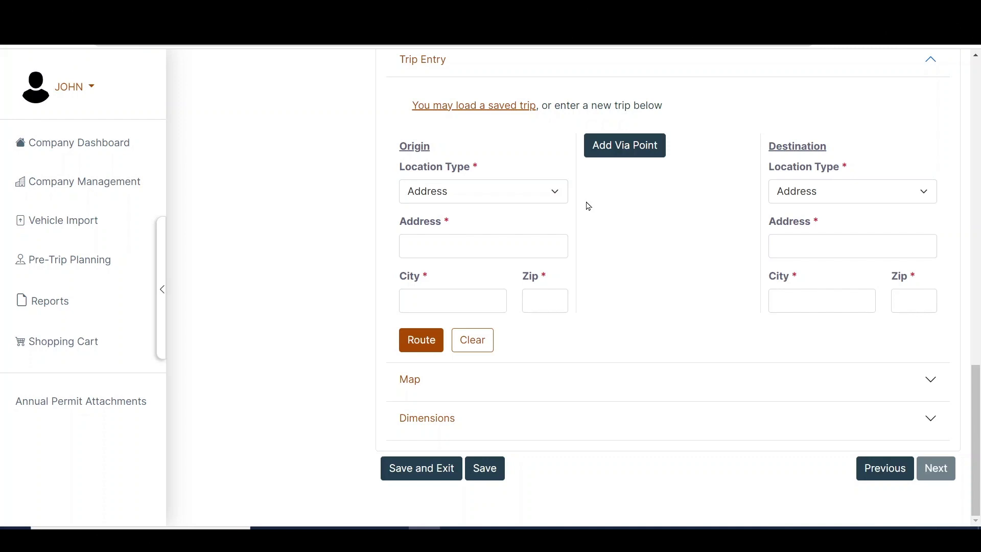
click(562, 193)
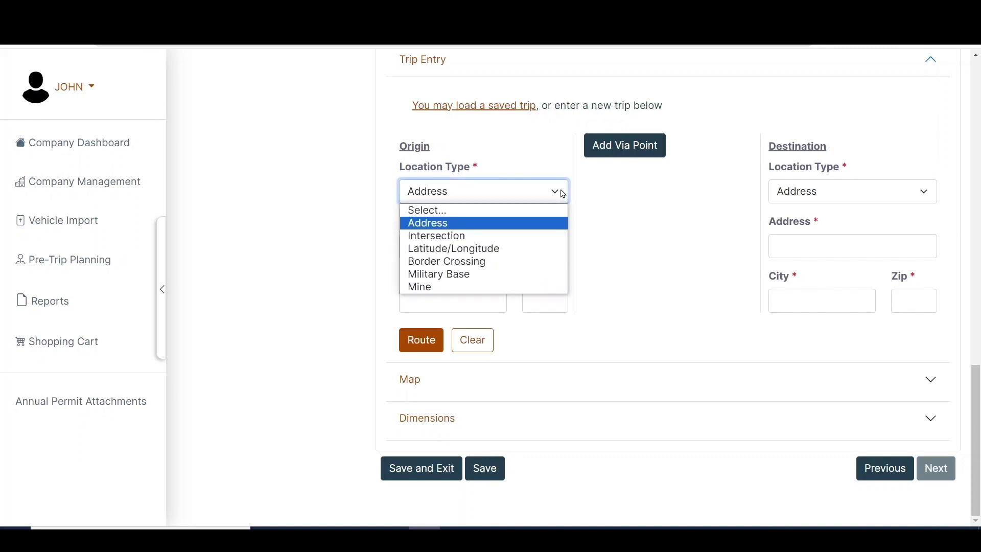
click(496, 269)
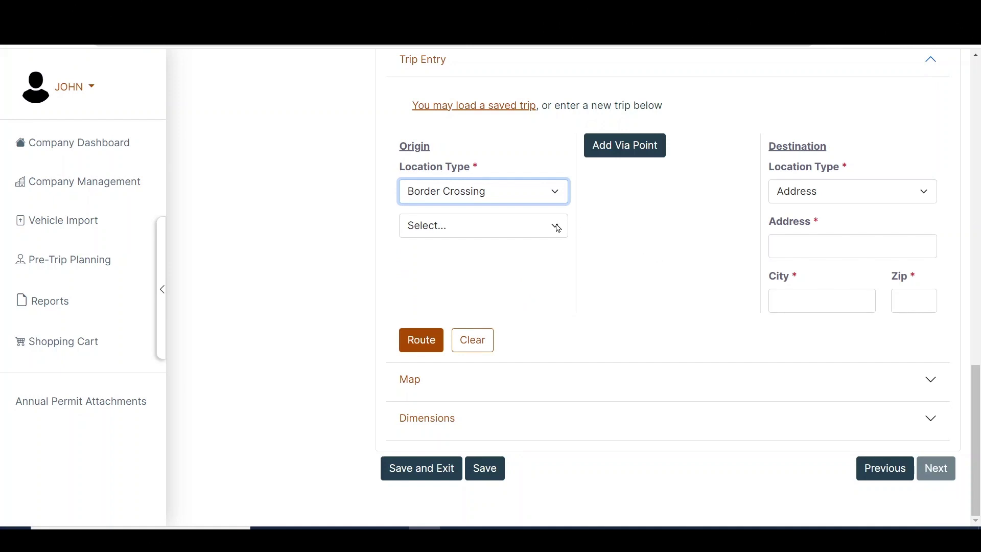
click(534, 233)
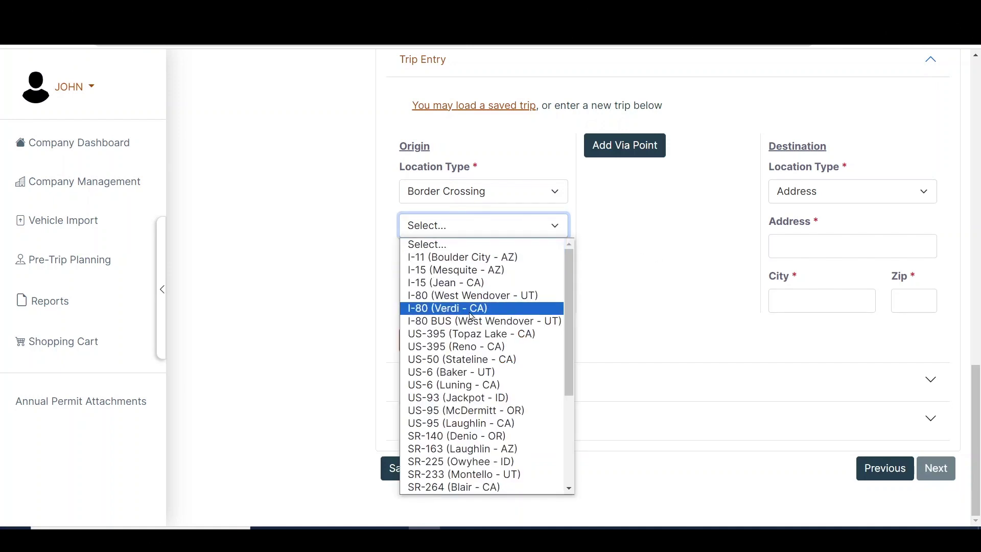
click(464, 385)
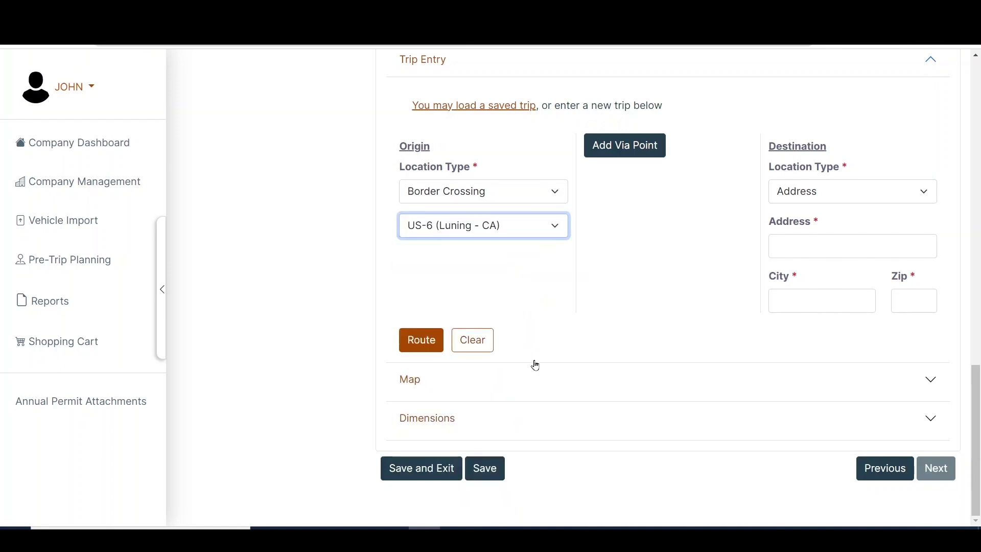
Set the trip destination to the border crossing I-80 (West Wendover - UT) and generate the route
click(825, 201)
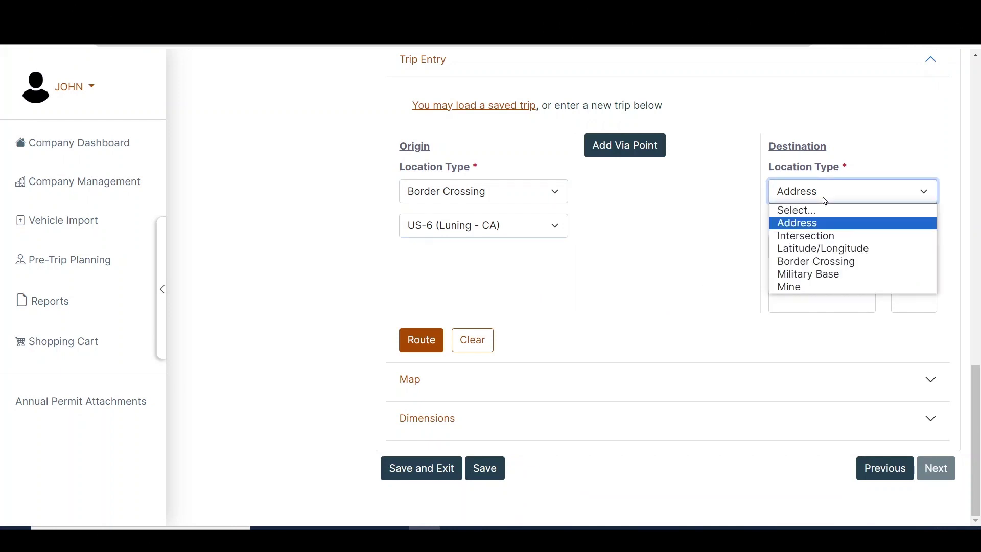
click(822, 262)
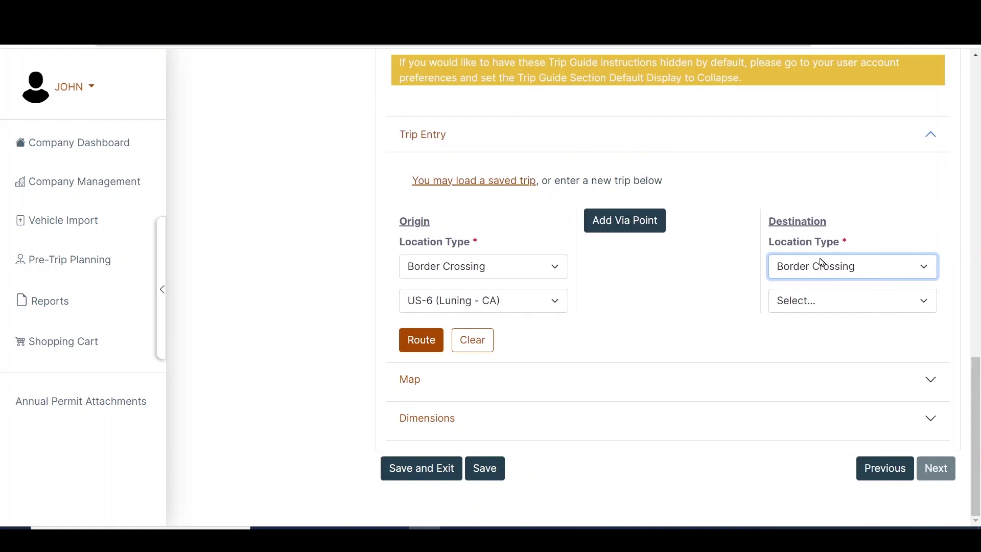
click(794, 302)
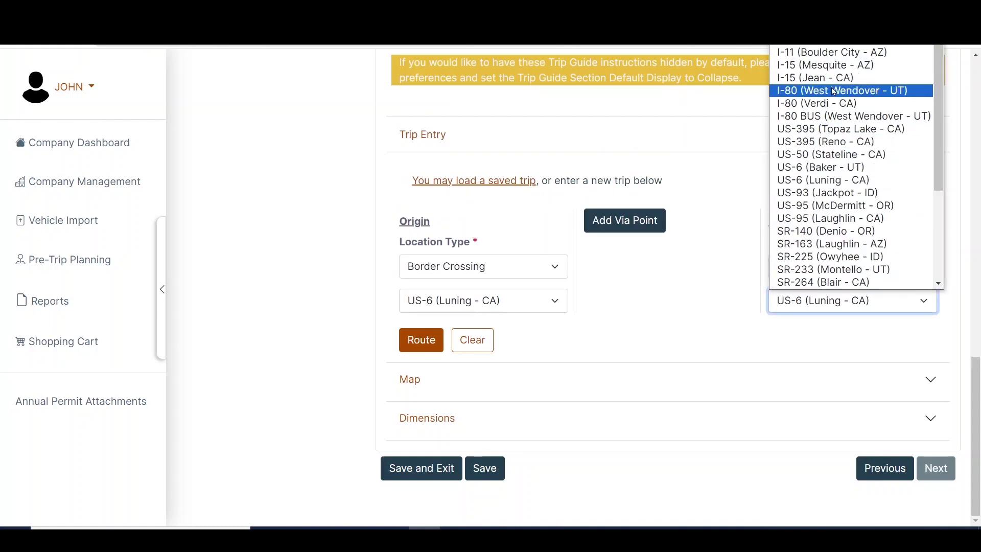
click(832, 91)
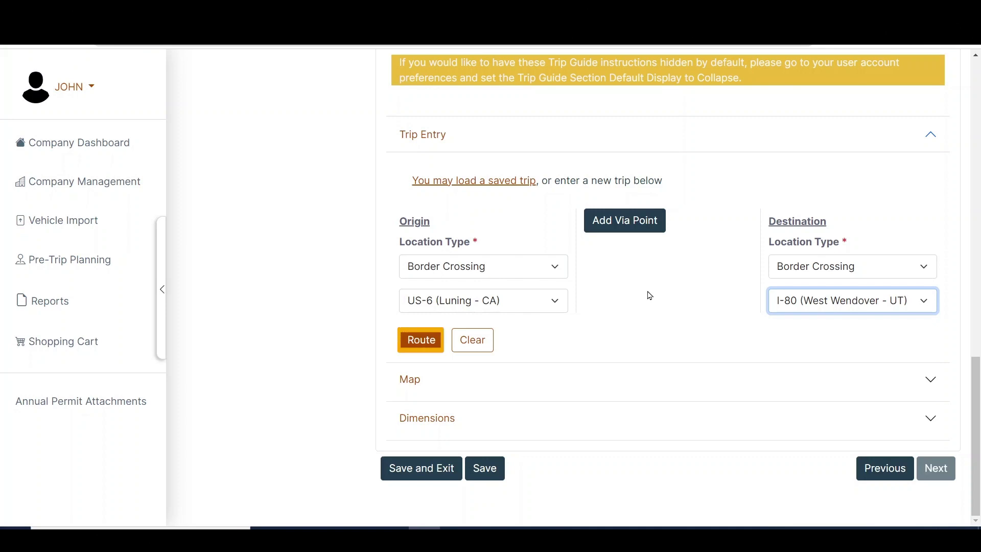
click(437, 343)
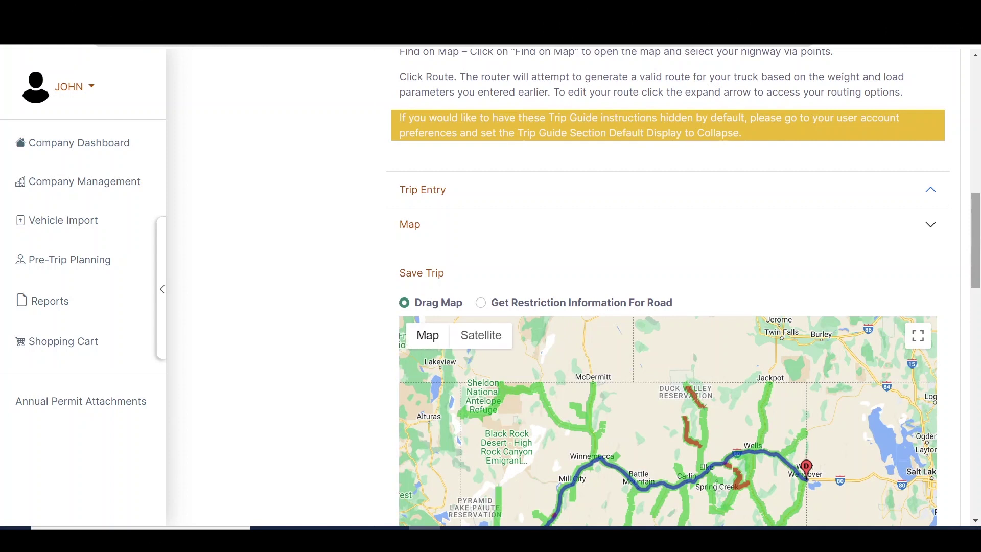
Examine the generated route across Nevada on the map, then the restricted road branching off it near Elko in close-up
scroll(932, 200, down, 1)
scroll(668, 294, down, 4)
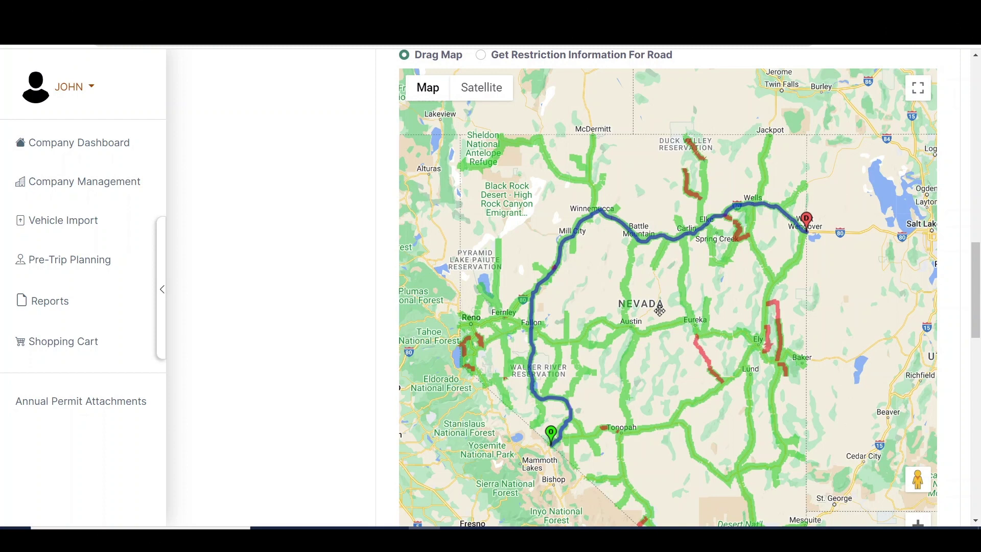
drag(659, 310, 654, 306)
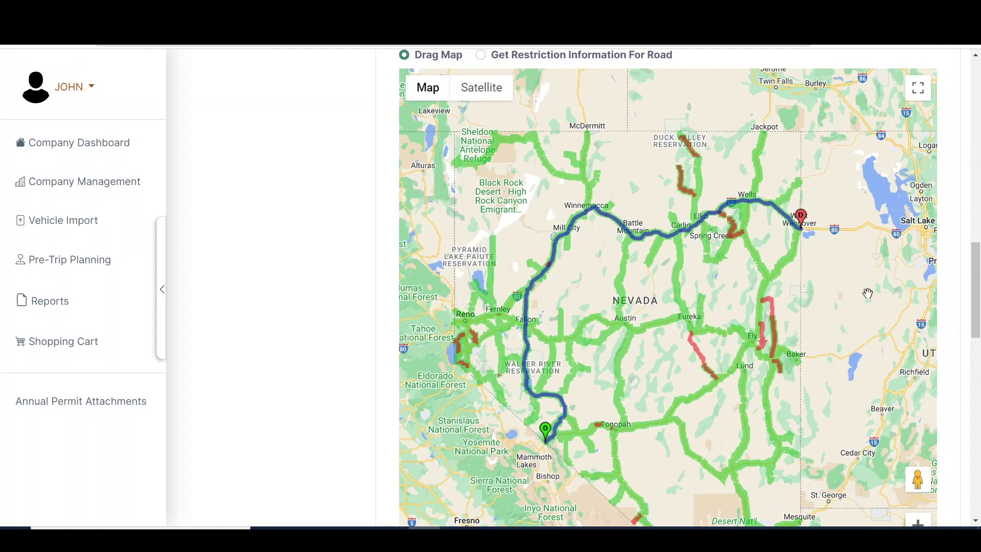
drag(977, 320, 976, 339)
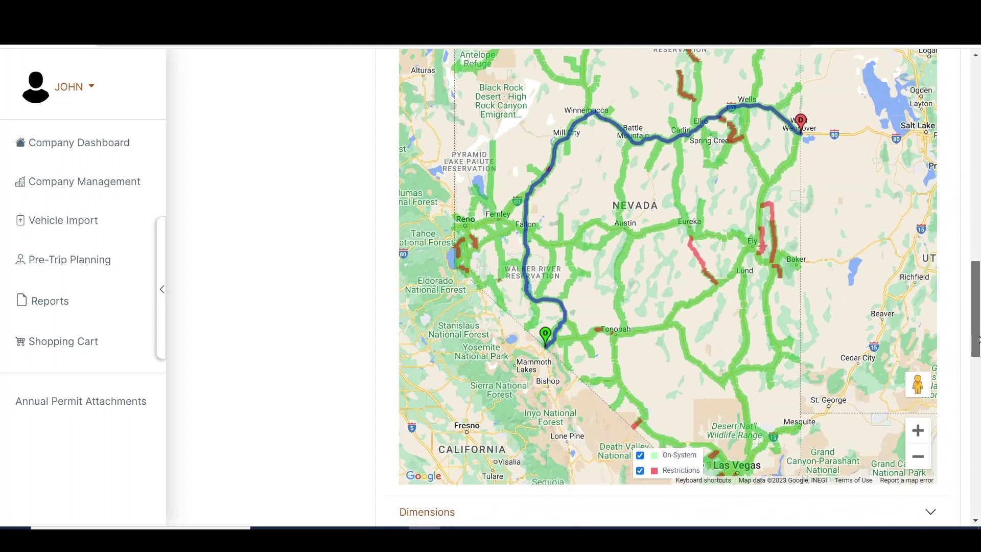
click(917, 431)
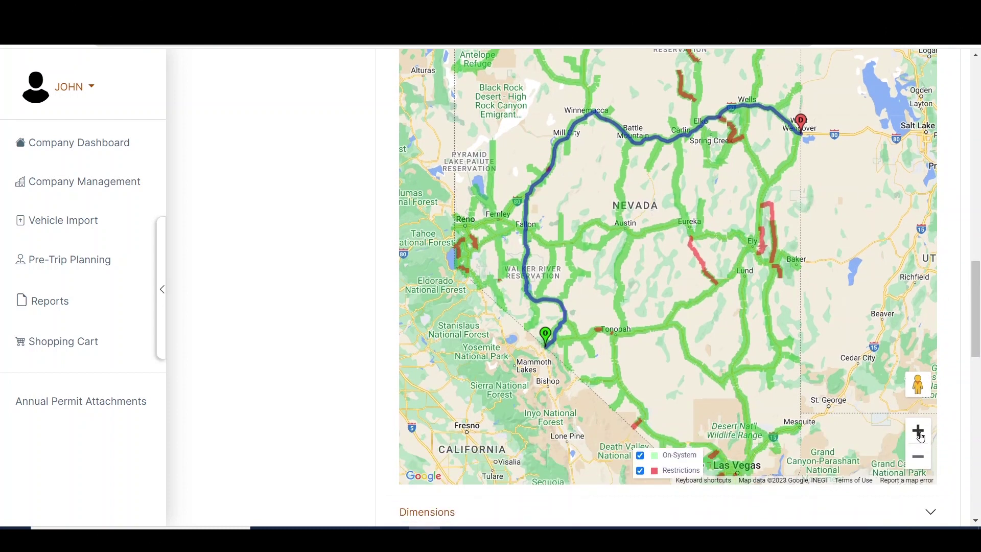
click(919, 461)
scroll(723, 127, up, 3)
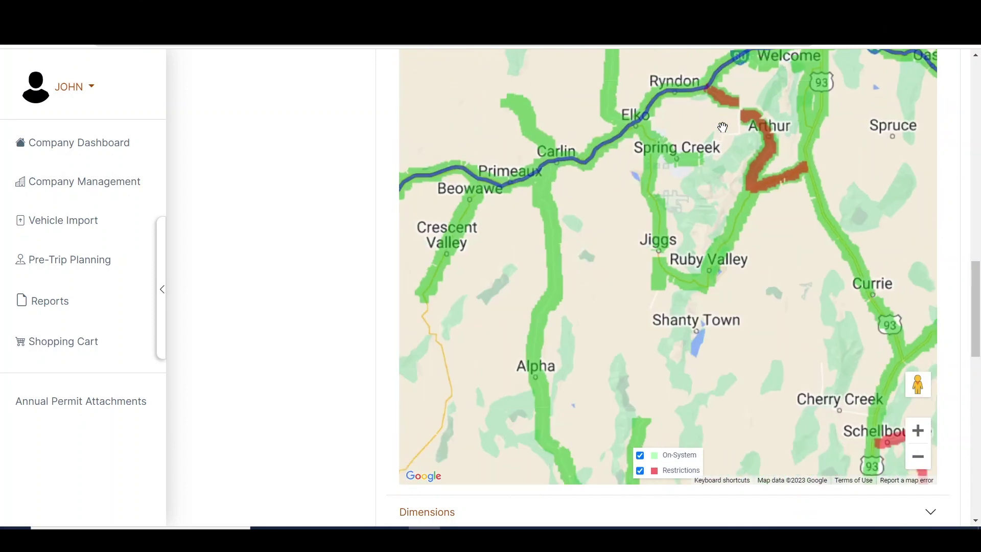
scroll(722, 127, up, 1)
scroll(639, 291, up, 6)
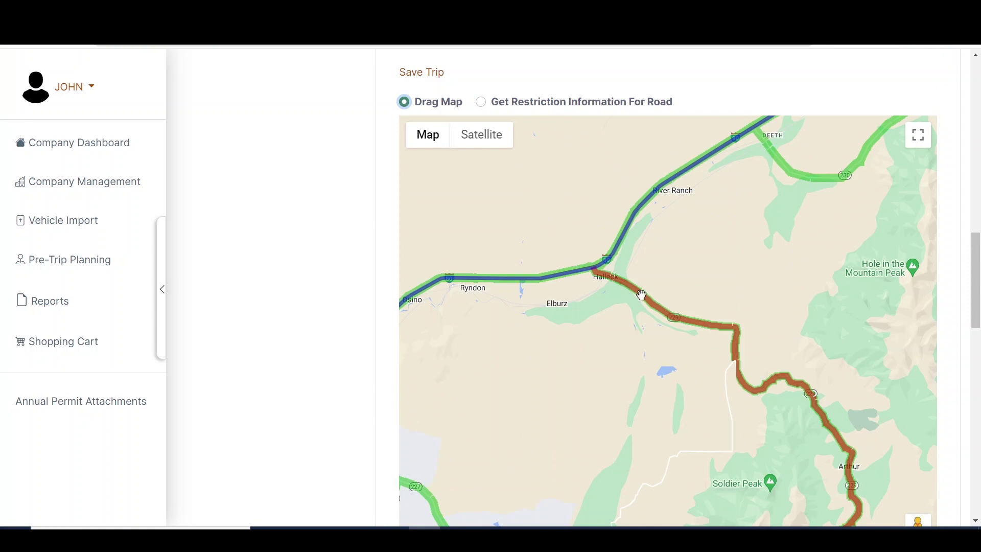
scroll(555, 300, up, 4)
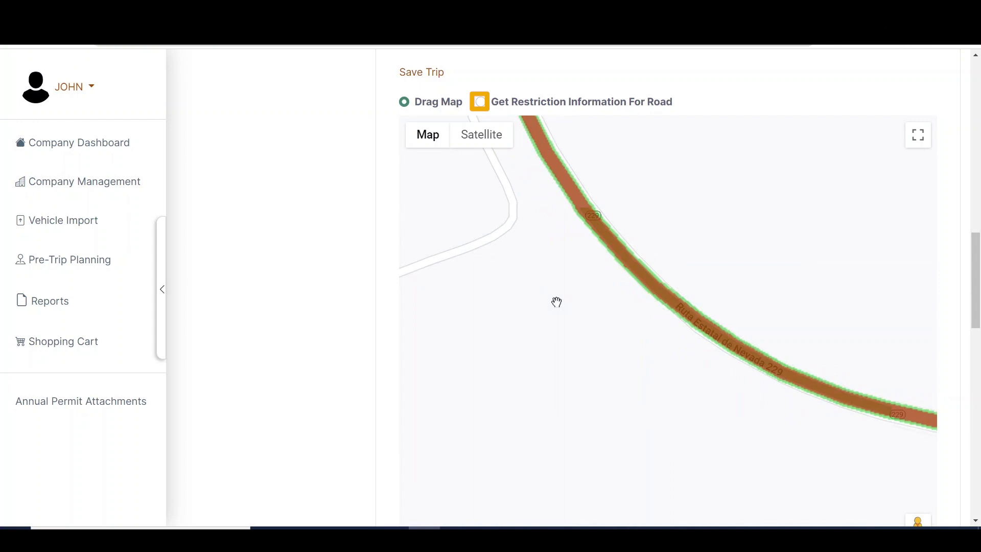
Get the restriction information for the restricted stretch of Nevada State Route 229 on the map
scroll(557, 302, down, 3)
click(482, 102)
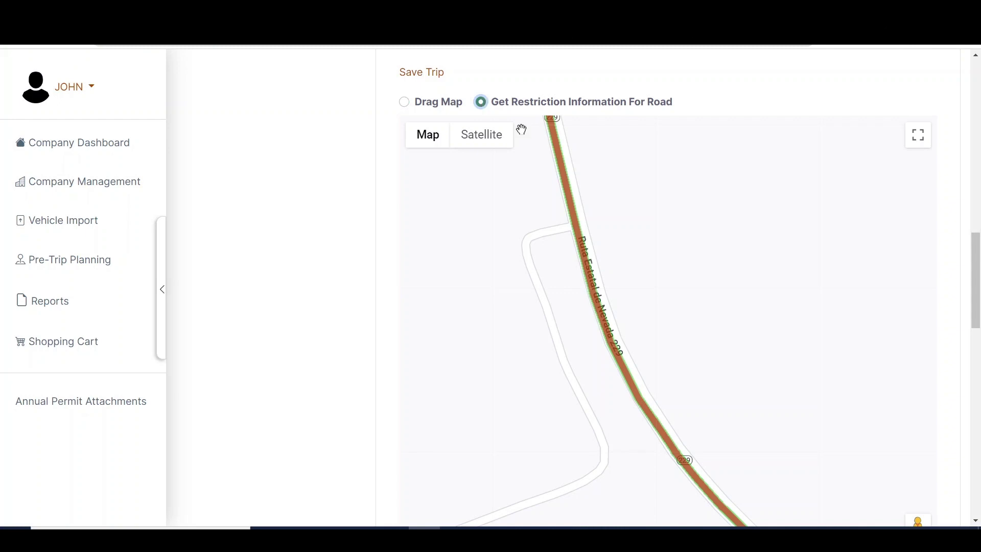
click(565, 184)
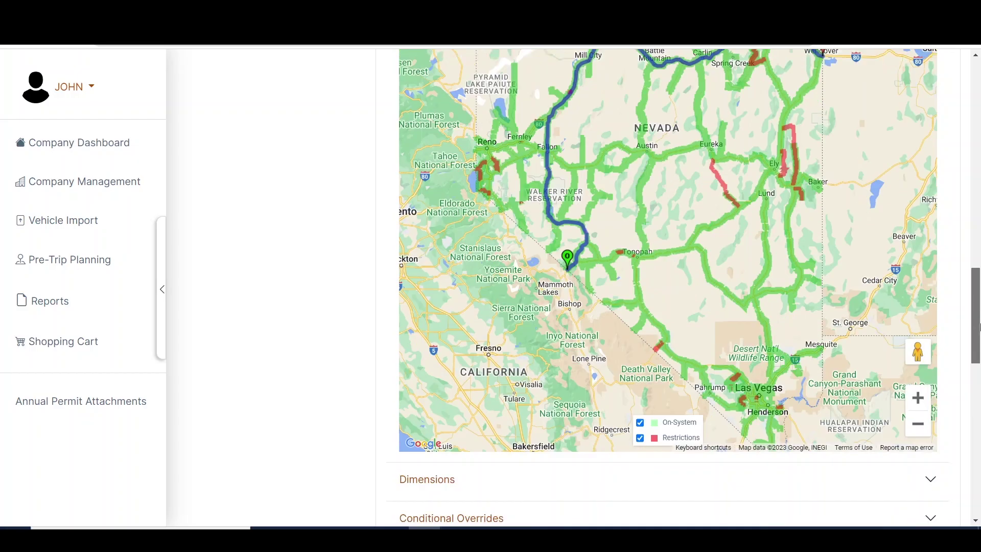
Review the route's turn-by-turn driving directions and continue to the permit summary
drag(979, 321, 979, 370)
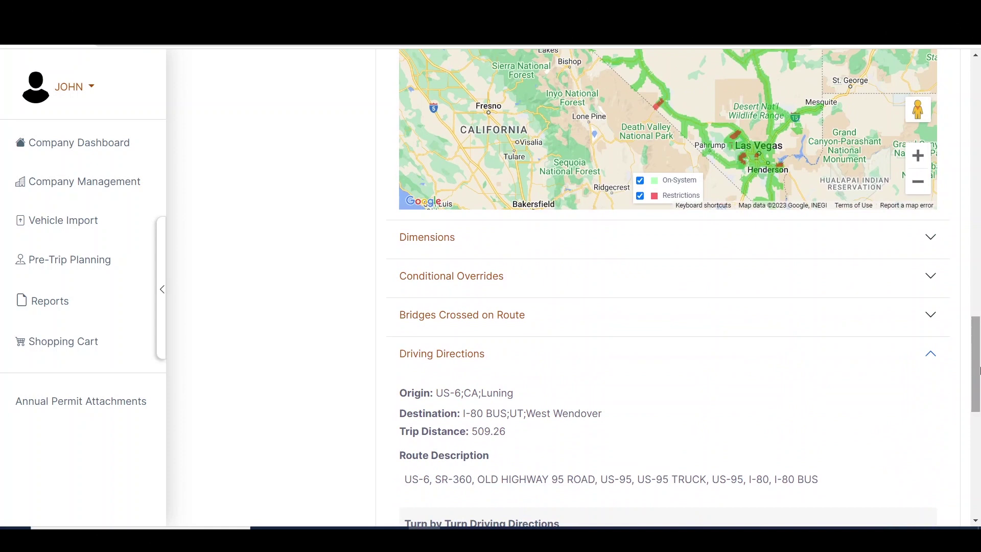
drag(979, 370, 979, 389)
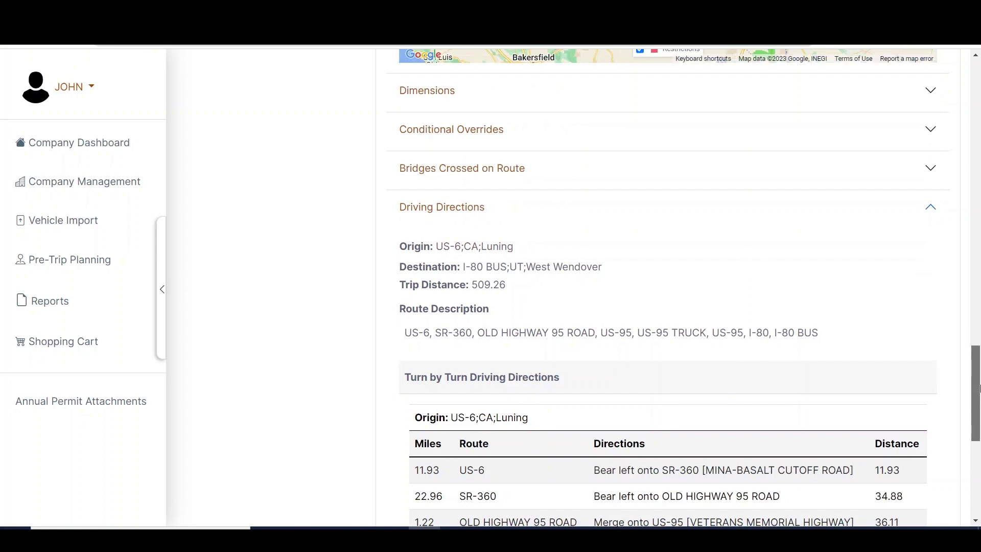
drag(980, 388, 959, 475)
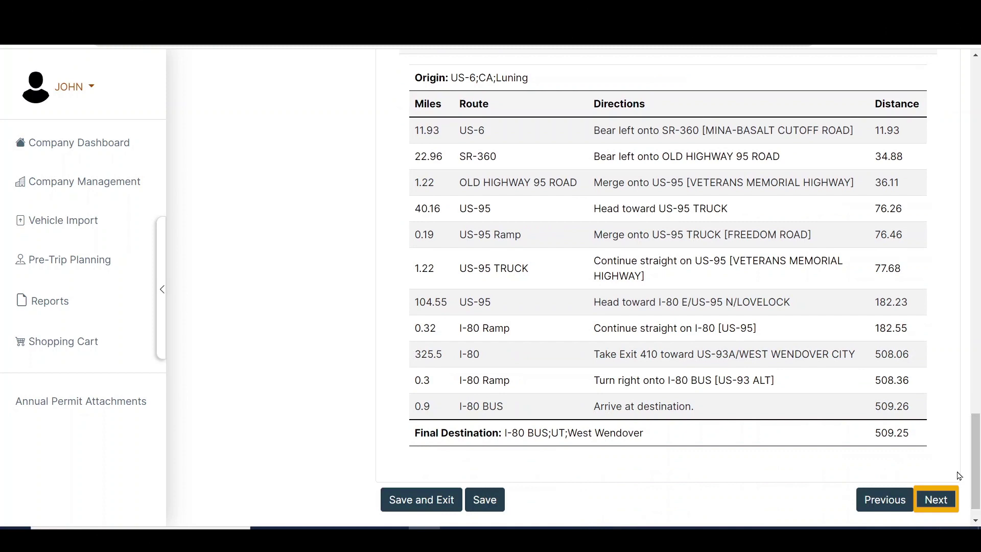
click(938, 503)
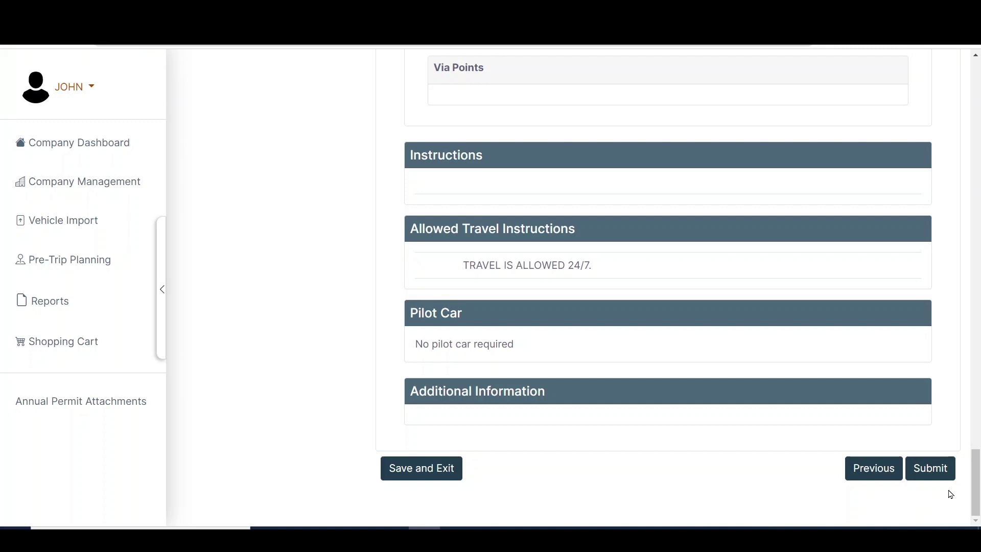
Submit the permit application and return to the company dashboard
click(946, 476)
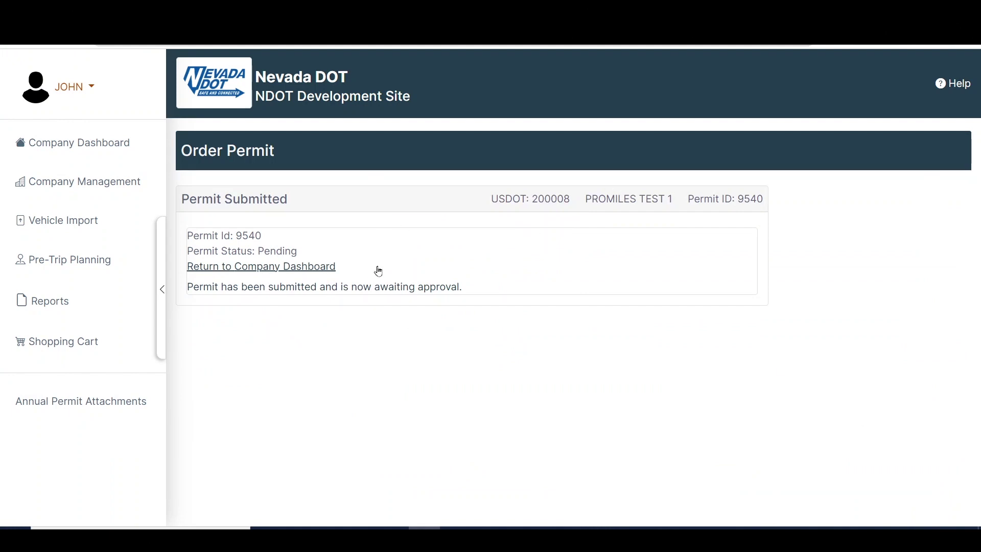
click(326, 267)
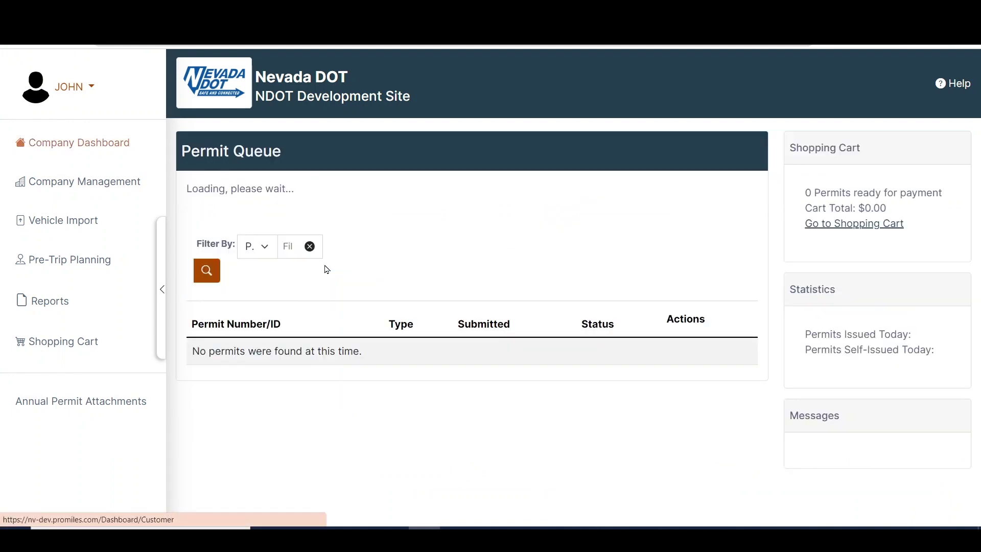